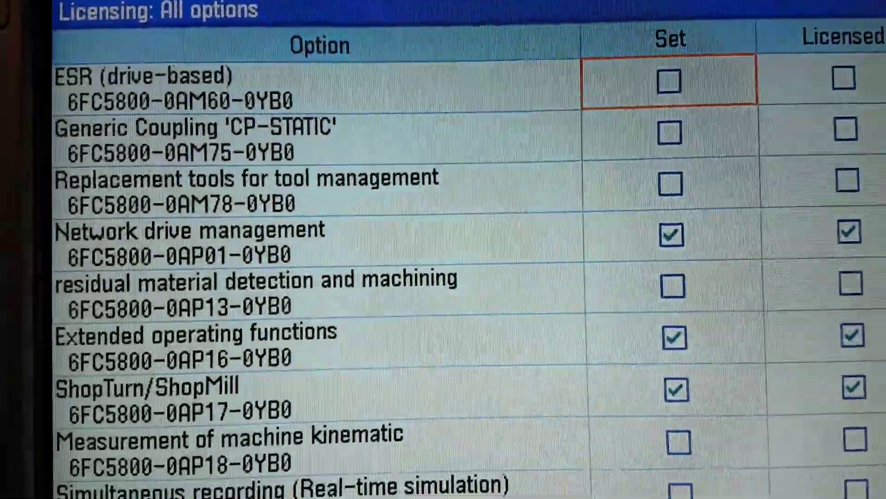
Scroll to the top of the licence options list and show the network settings overview
key("Page_Up")
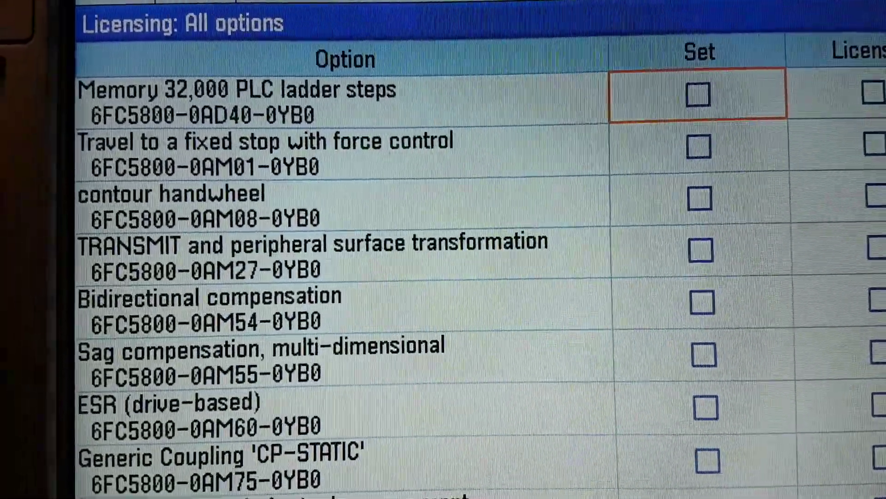
key("Page_Up")
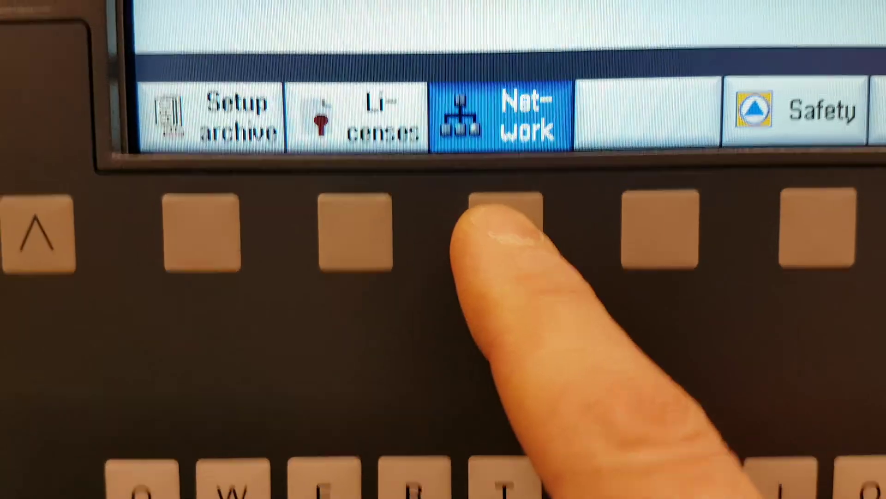
left_click(506, 228)
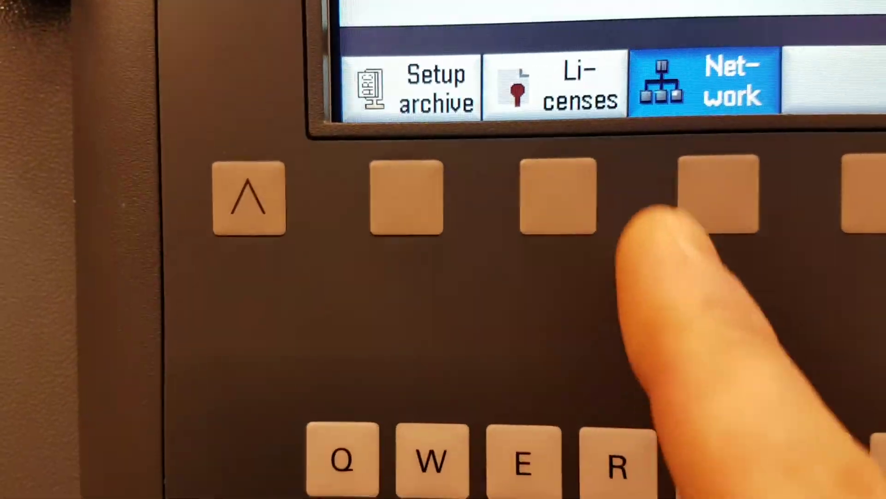
Open the setup archive functions to reach the NC, User CF and USB drive list
key("F1")
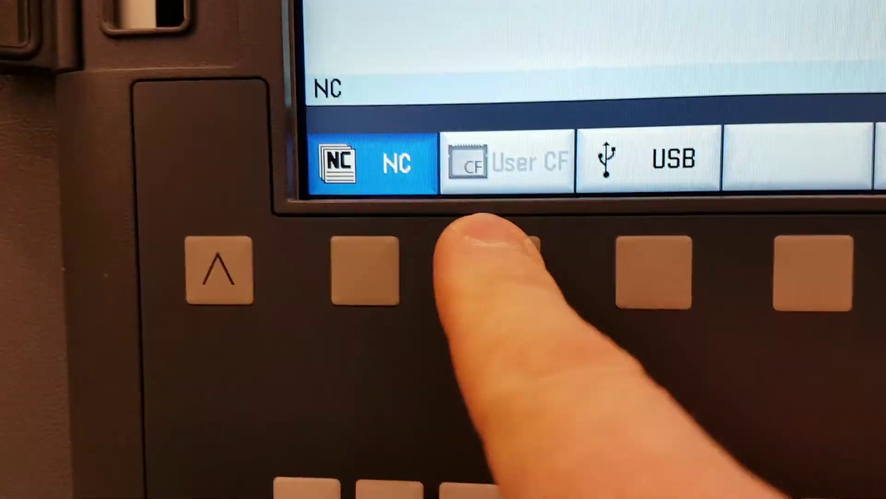
Select the User CF drive, which reports 'Access to drive not possible!'
left_click(476, 280)
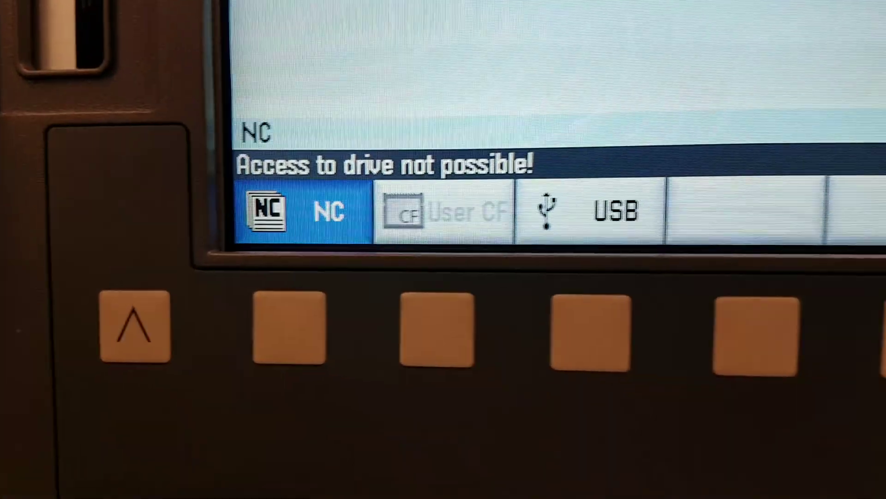